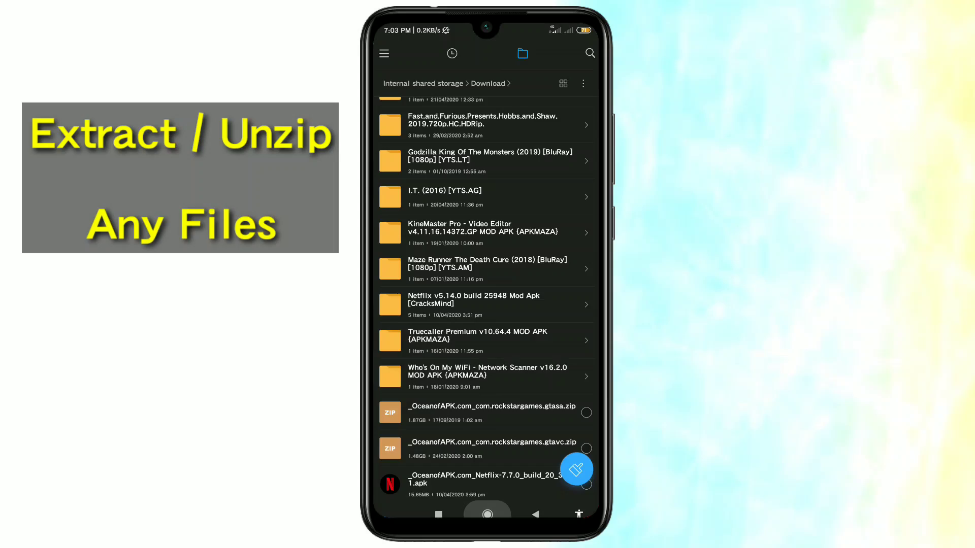
- Leave Mi File Manager's Download folder for the second home-screen page of apps
click(487, 514)
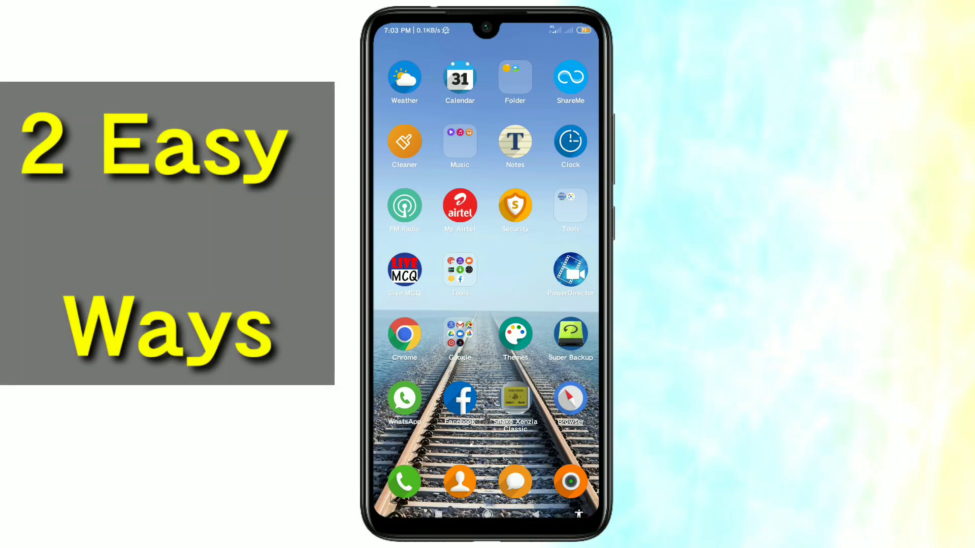
- Launch File Manager from the home-screen folder to view the Download zips, then return home
click(515, 76)
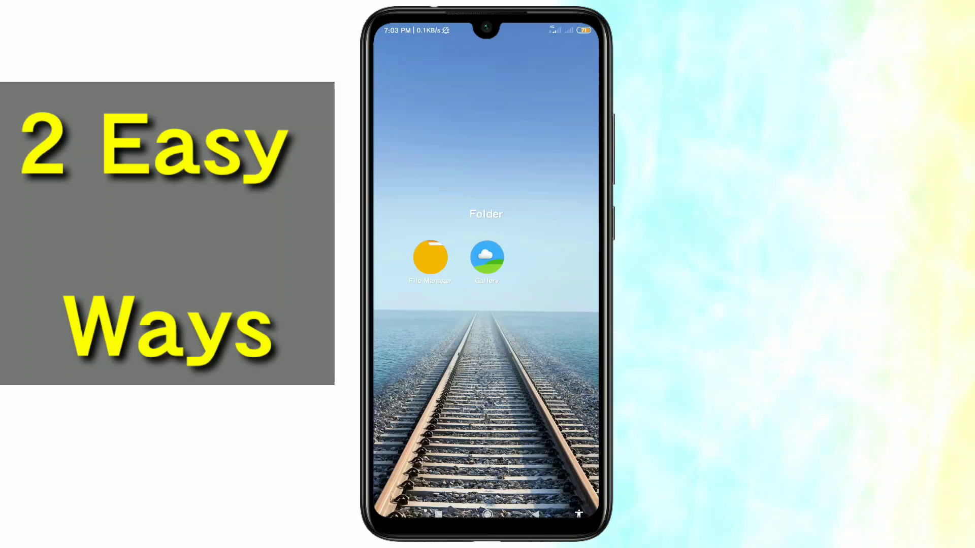
click(431, 252)
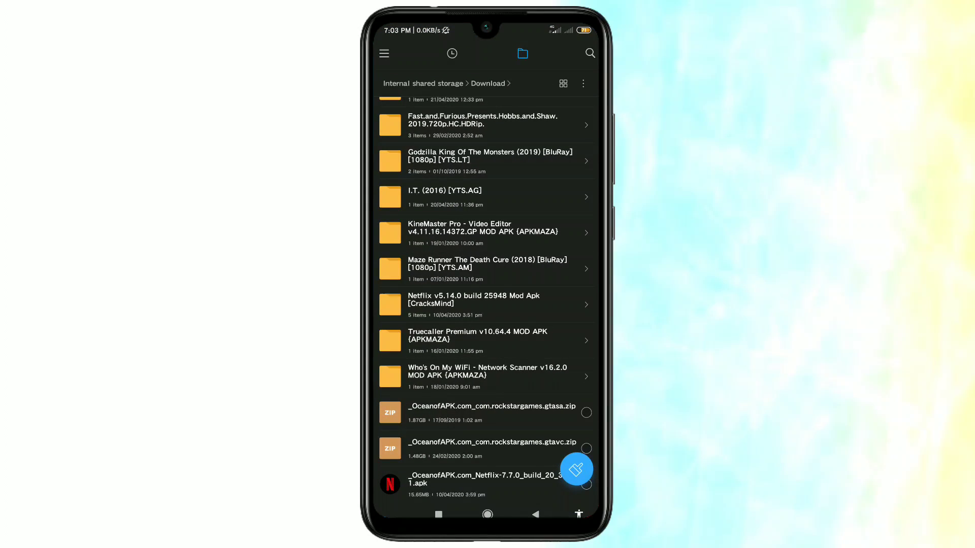
click(487, 514)
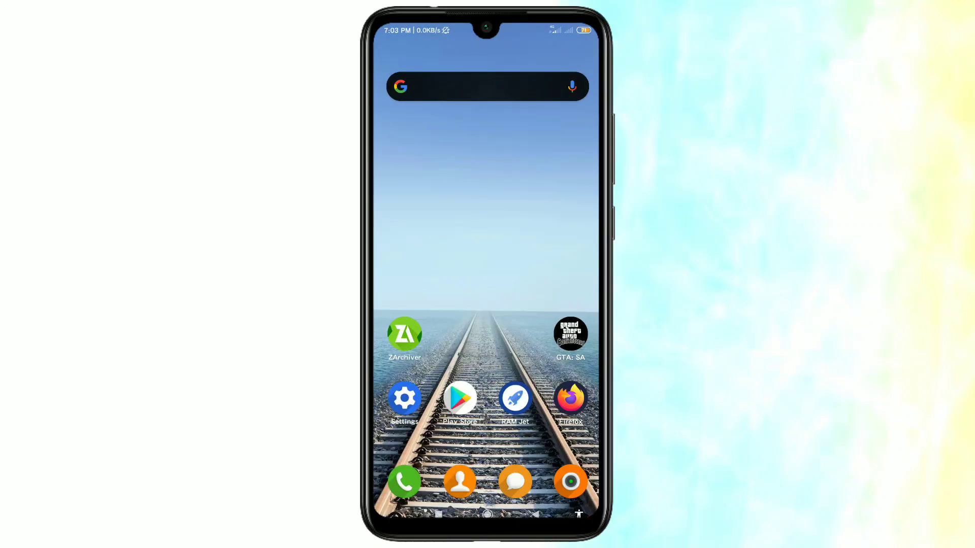
- Search Play Store for 'Zarch' to confirm ZArchiver is installed, then return to the second home page
click(460, 397)
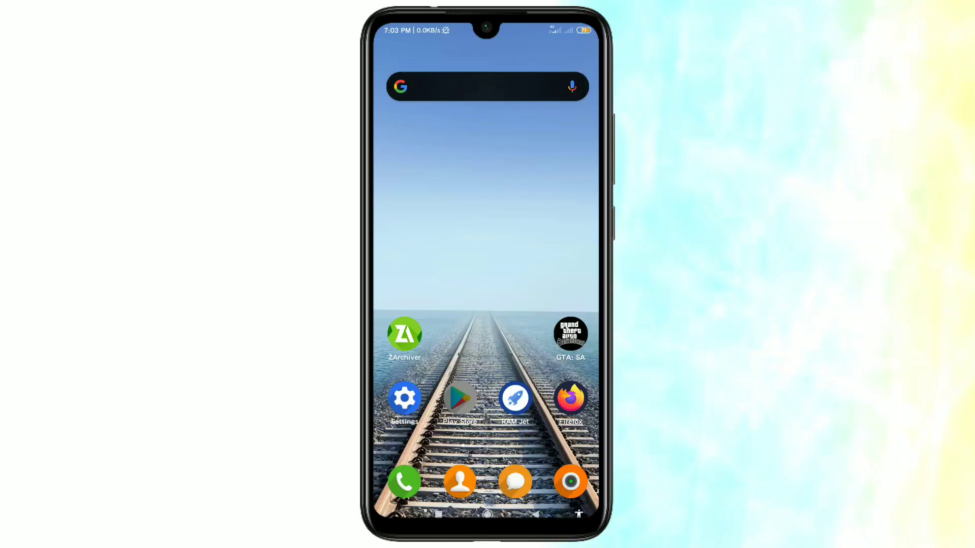
click(487, 52)
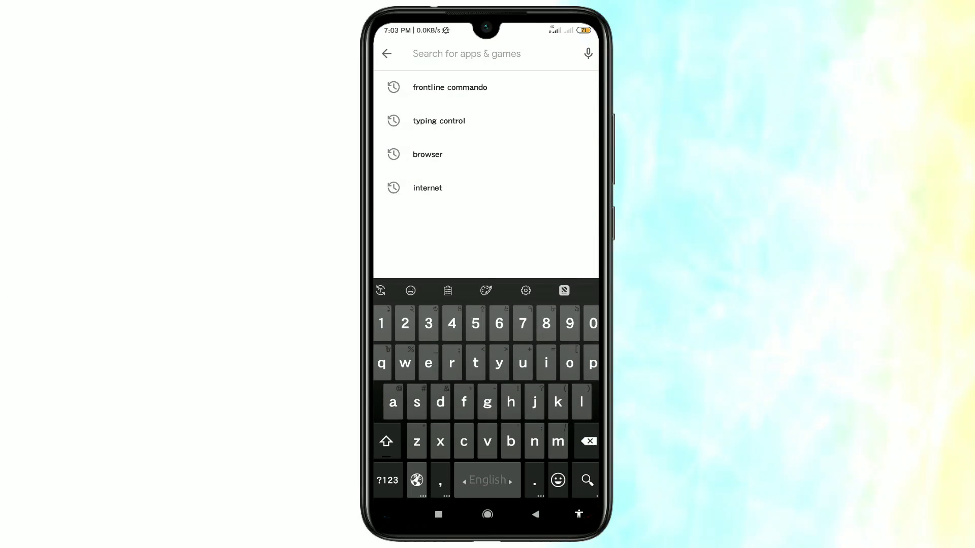
text(Zar)
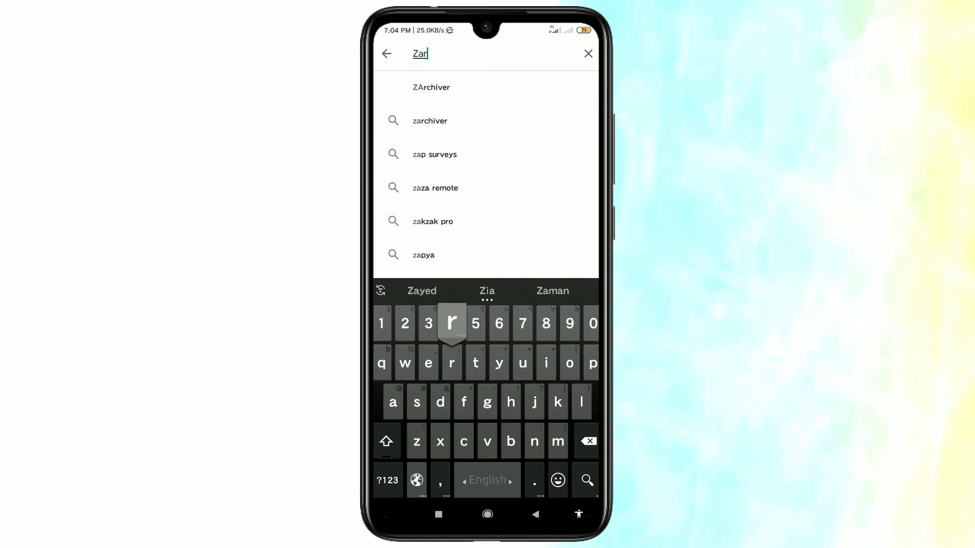
text(ch)
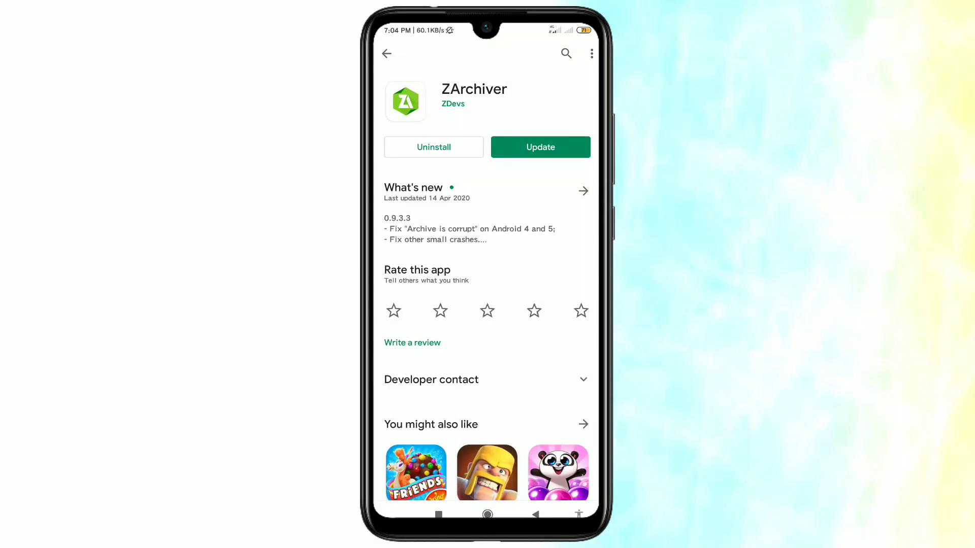
click(488, 515)
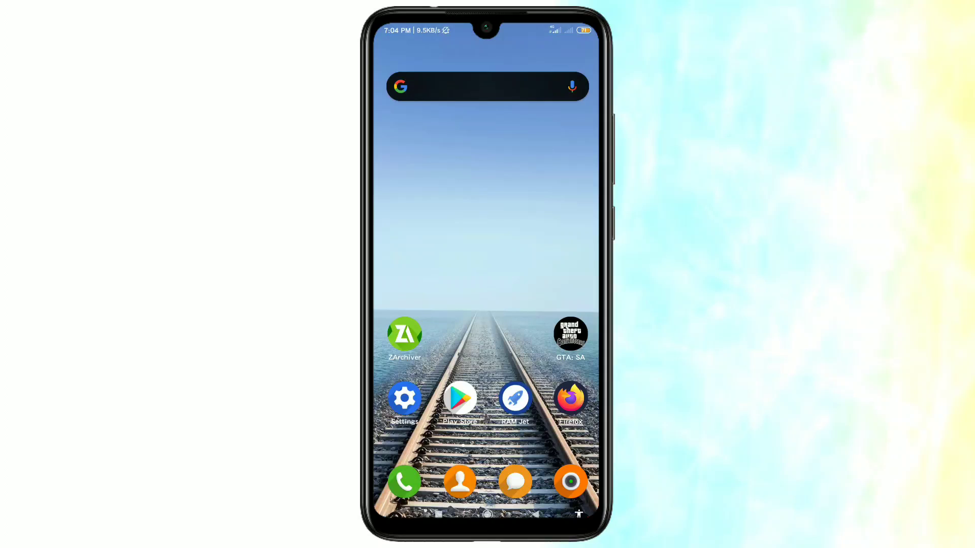
drag(559, 254, 467, 253)
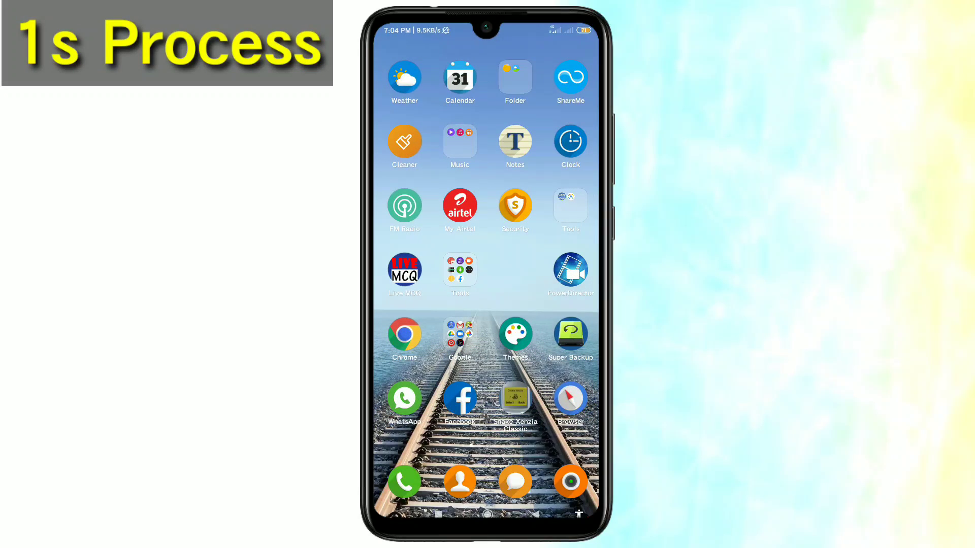
- Open GTA: SA 1.06_9.apk in AndroidAssistant_appbackup to show its installer, then dismiss it
click(514, 77)
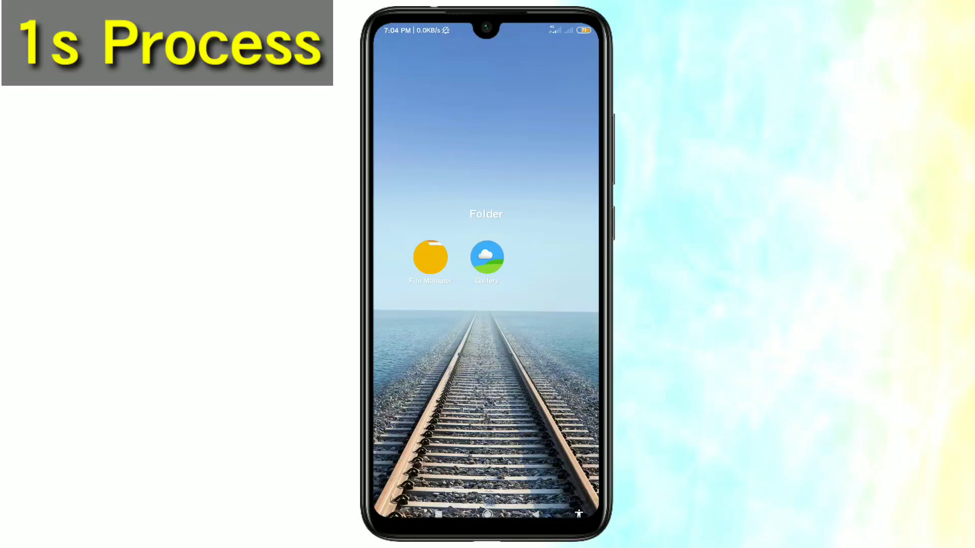
click(430, 257)
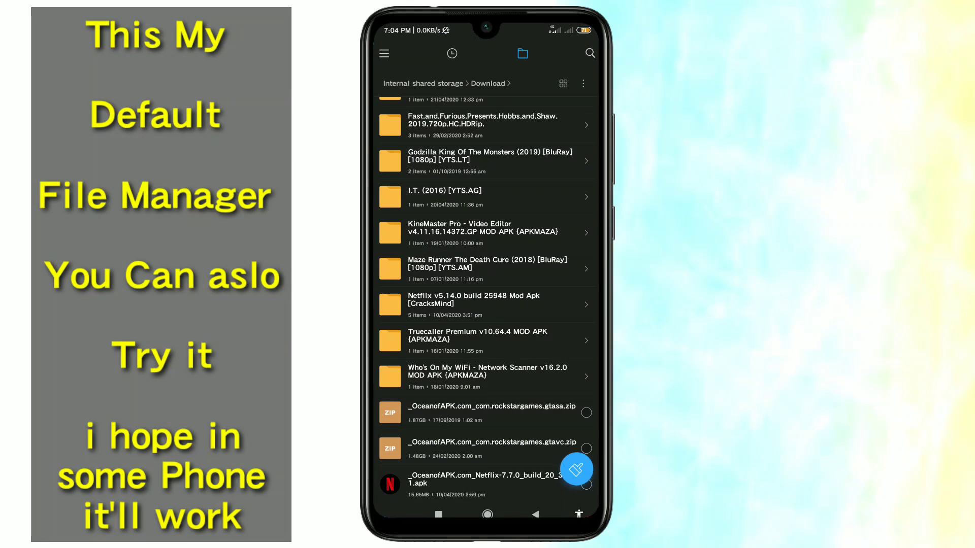
click(535, 515)
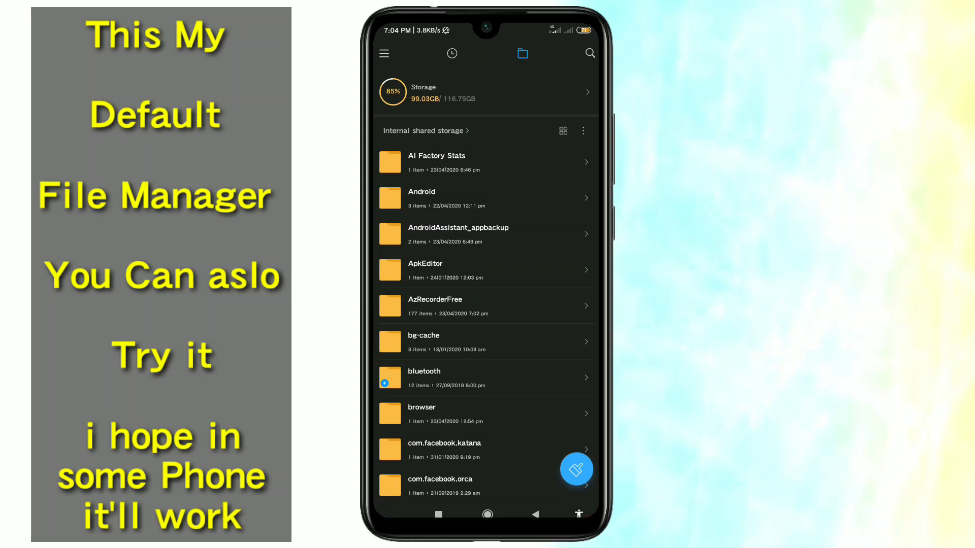
click(458, 233)
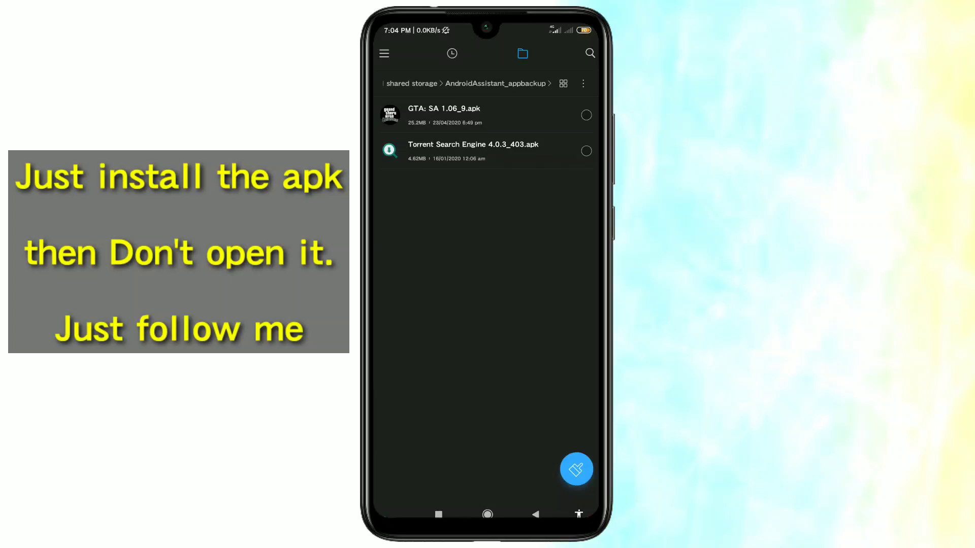
click(444, 115)
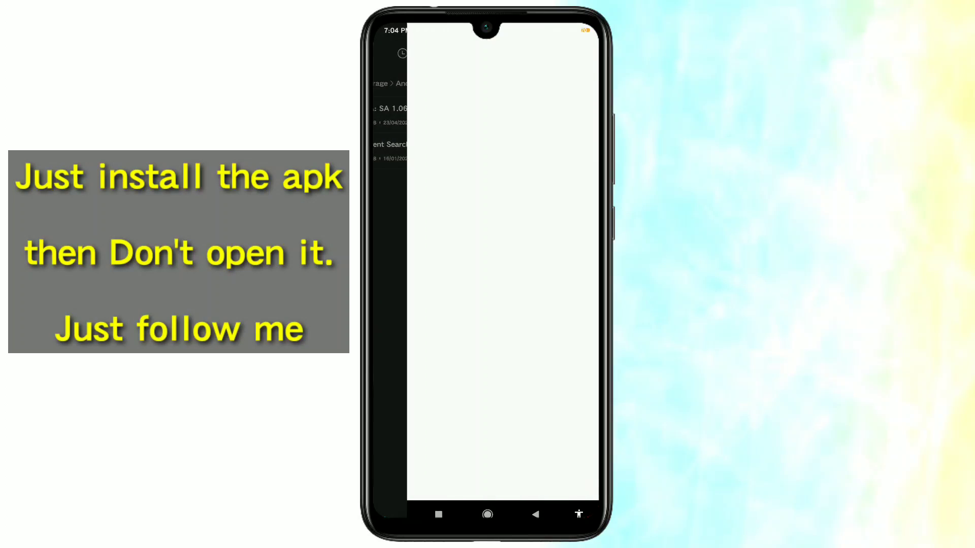
click(535, 514)
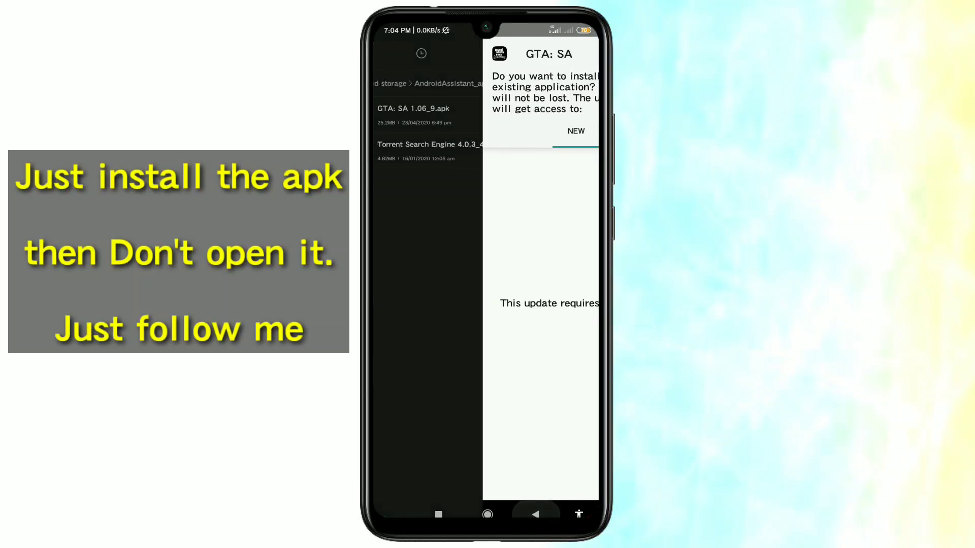
- Return to the storage root and open Download, showing the GTA SA and Vice City zips
click(535, 514)
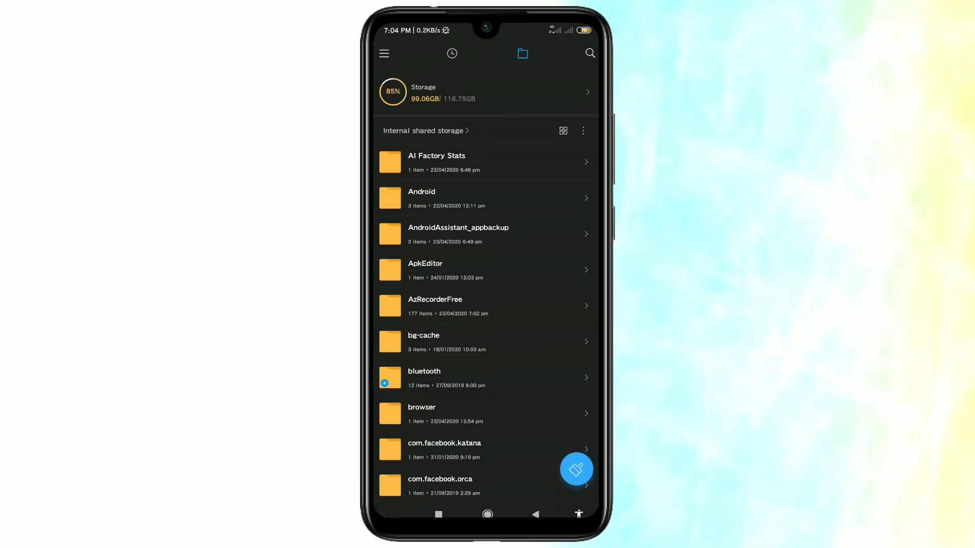
scroll(487, 304, down, 5)
click(431, 341)
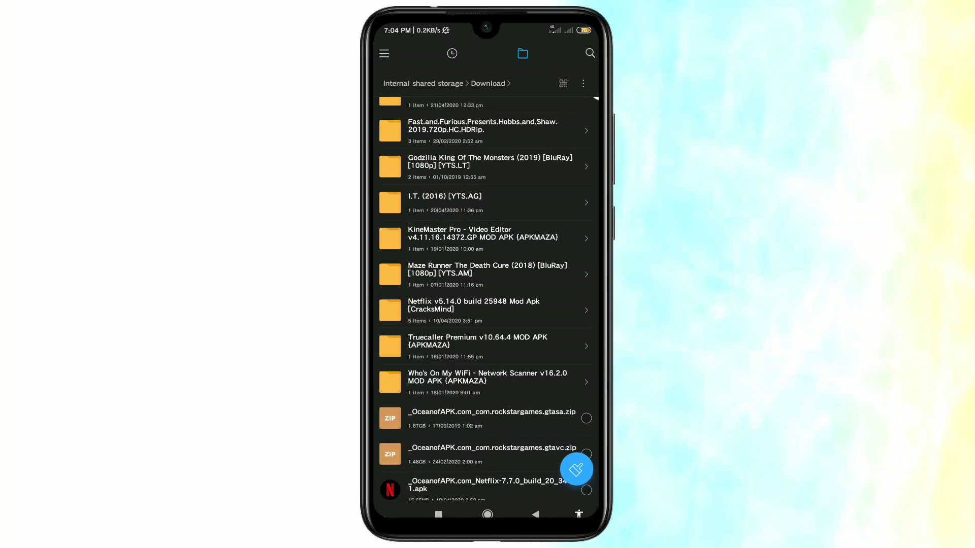
scroll(486, 298, down, 3)
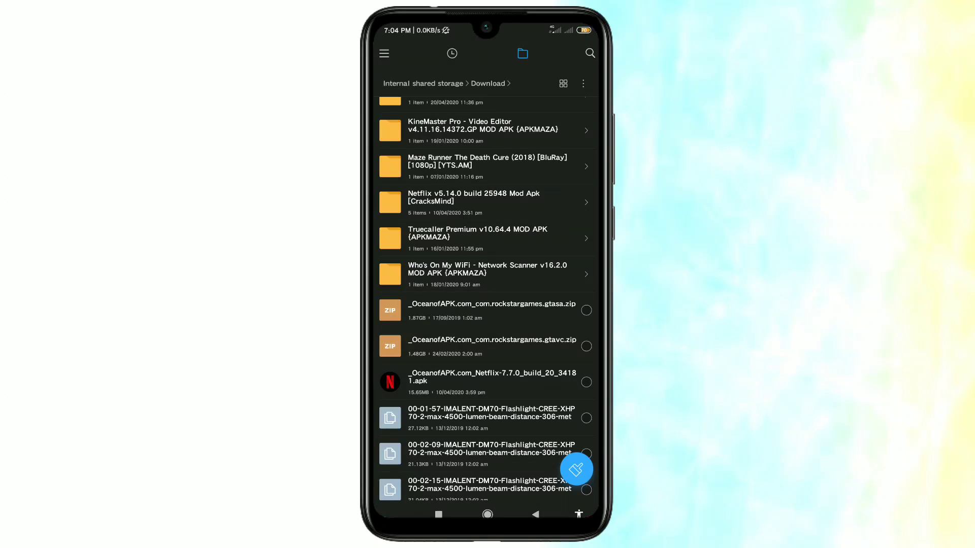
- Start extracting the gtasa zip with Android/obb chosen as the destination folder
click(477, 311)
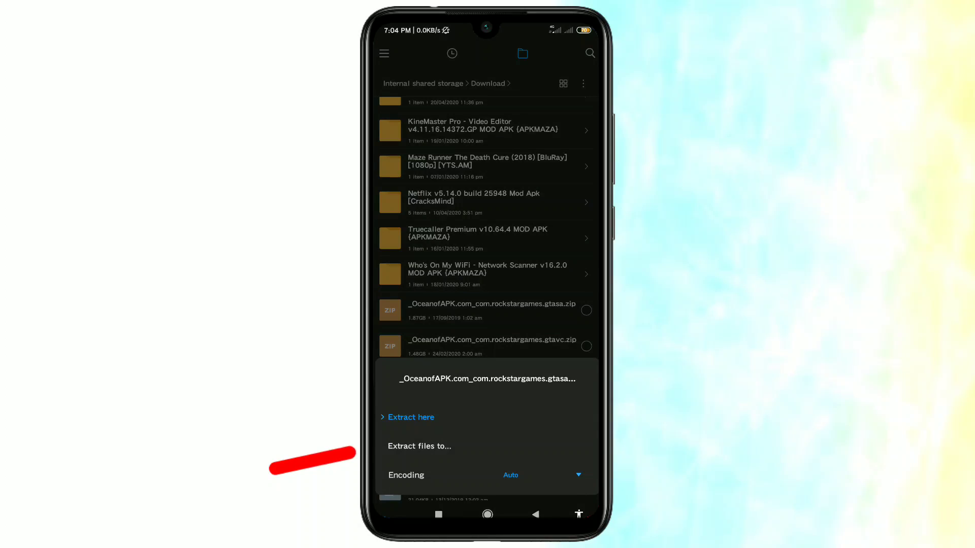
click(419, 446)
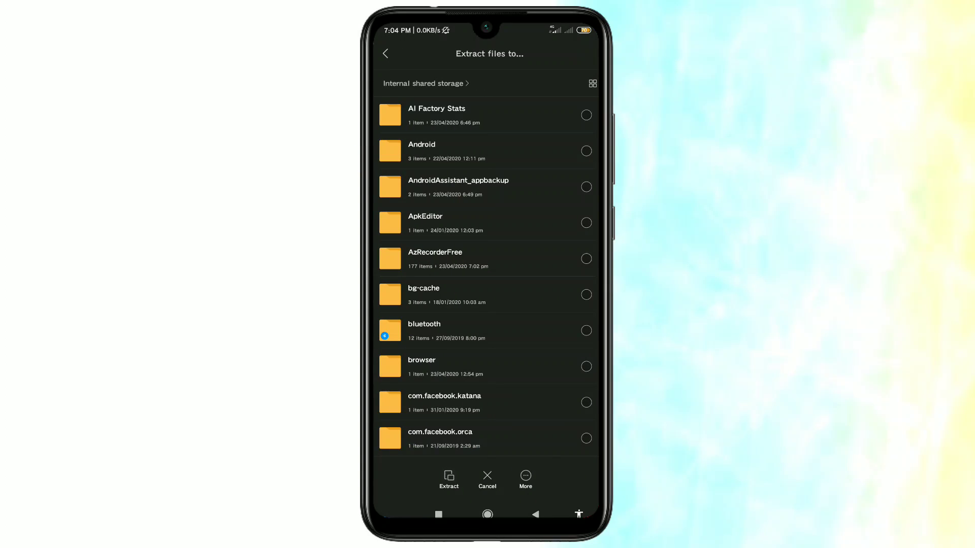
click(422, 151)
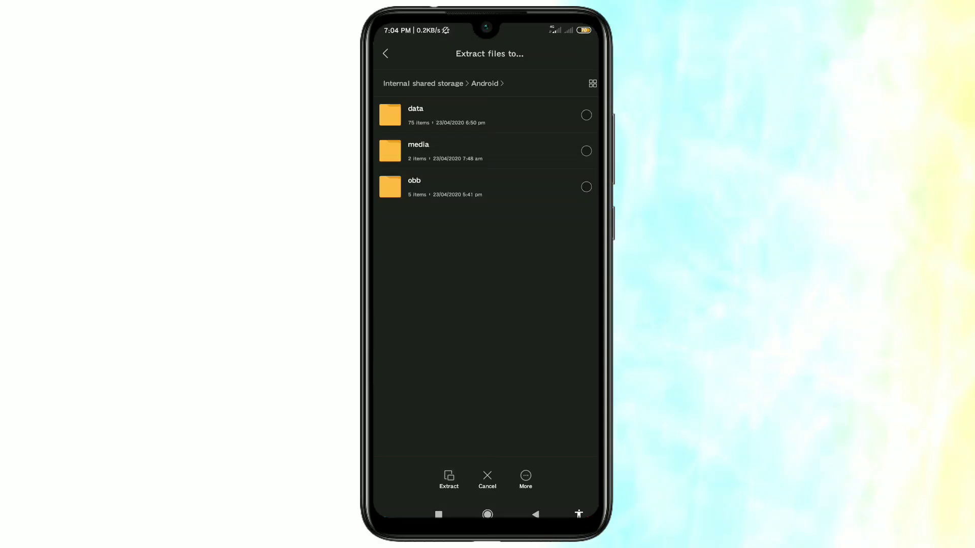
click(414, 186)
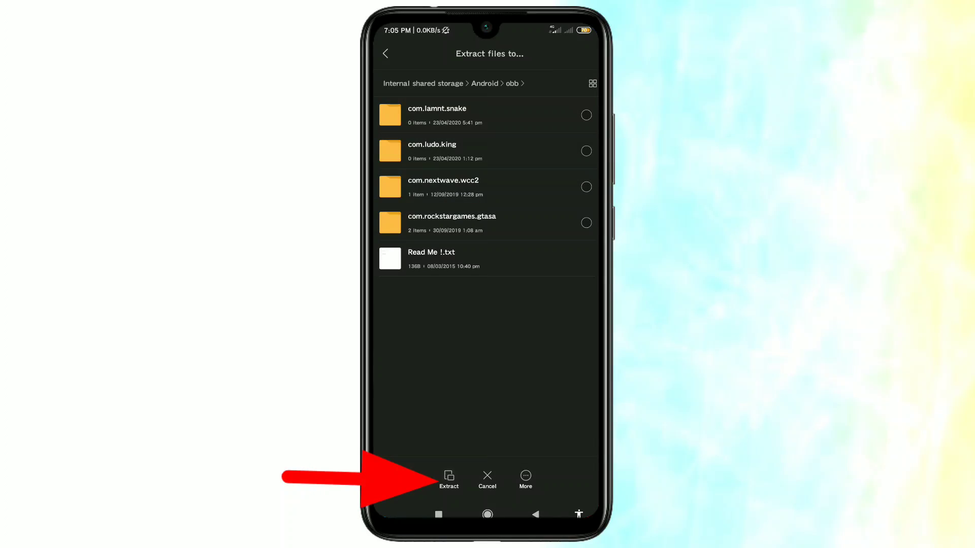
click(449, 480)
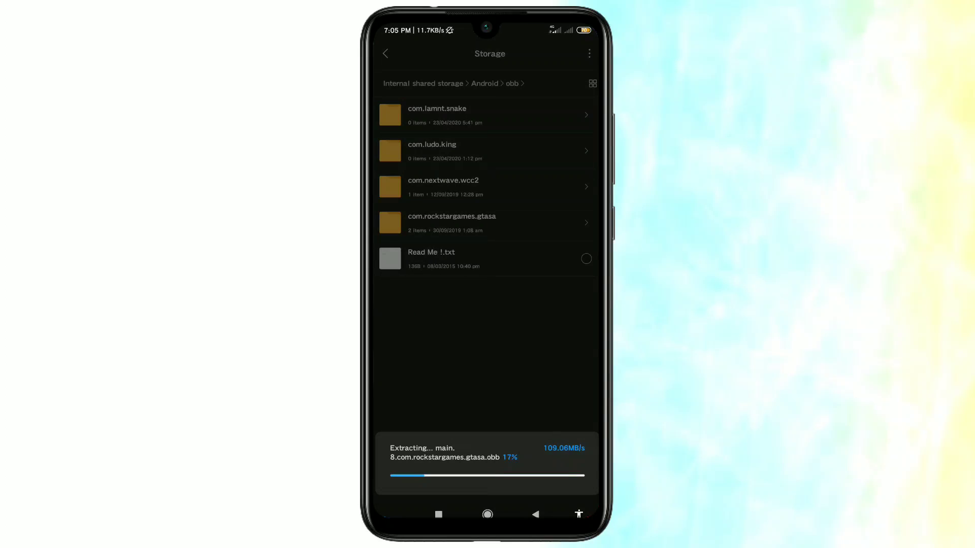
- Cancel the running extraction and go back to the home screen
click(535, 514)
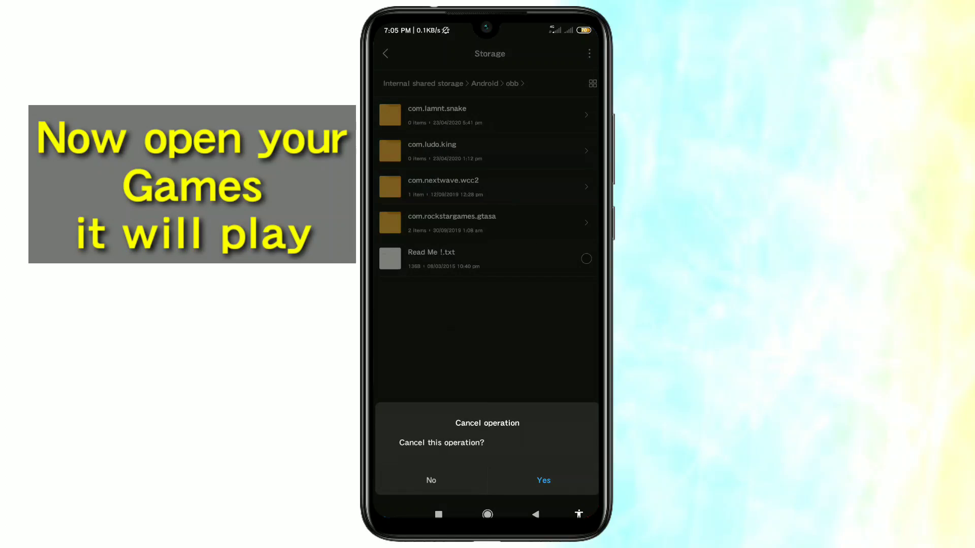
click(544, 480)
click(488, 515)
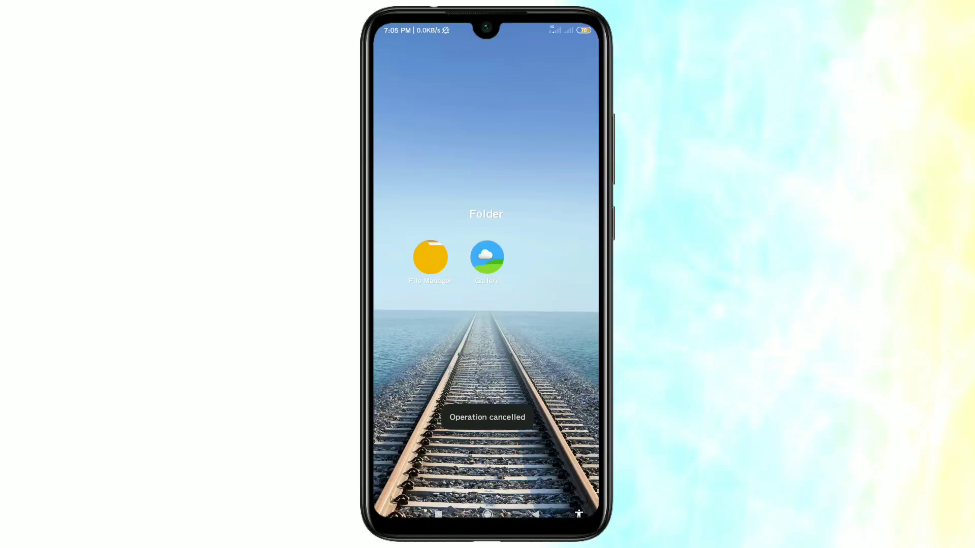
click(488, 514)
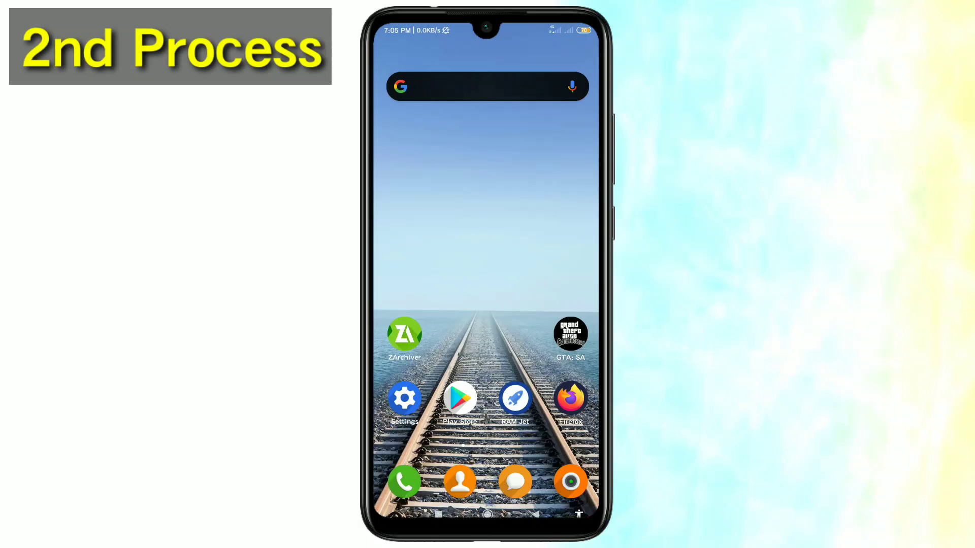
- Launch ZArchiver and open the Download folder from the internal storage root
click(404, 334)
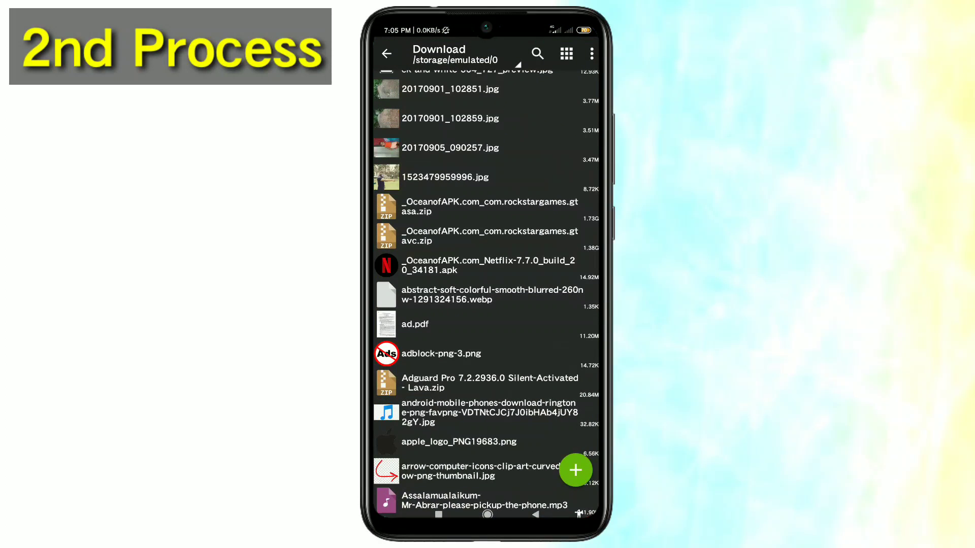
click(535, 514)
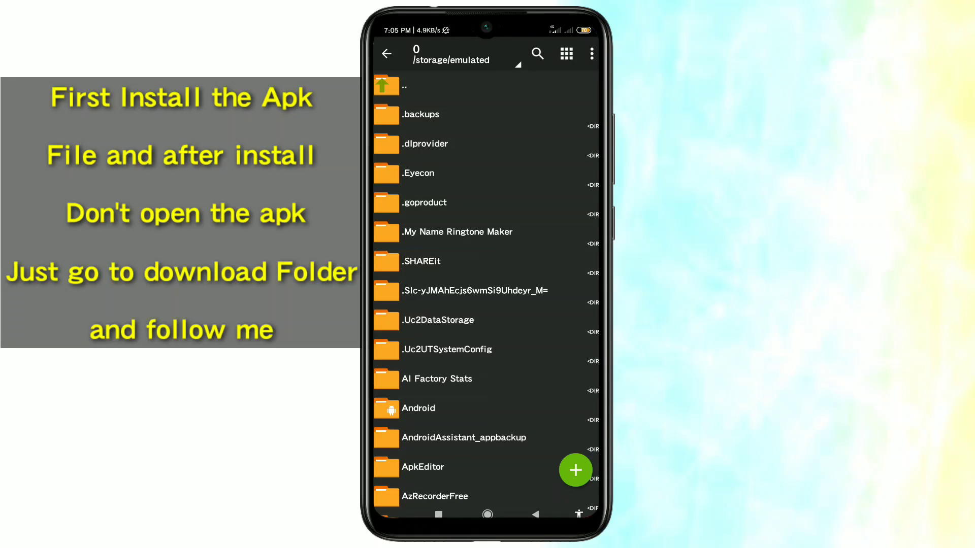
scroll(486, 294, down, 10)
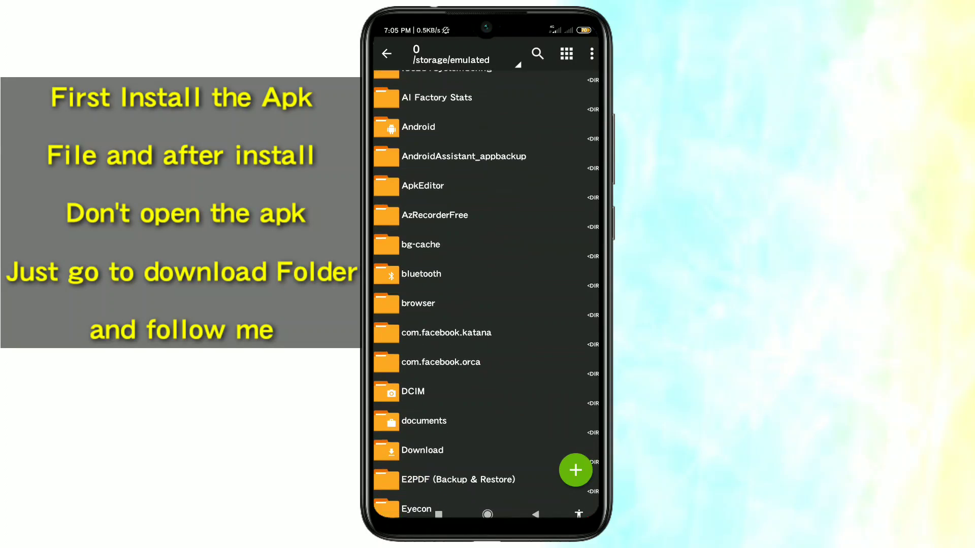
click(422, 438)
- Scroll down to the gtasa zip and bring up its extract options
scroll(486, 295, down, 2)
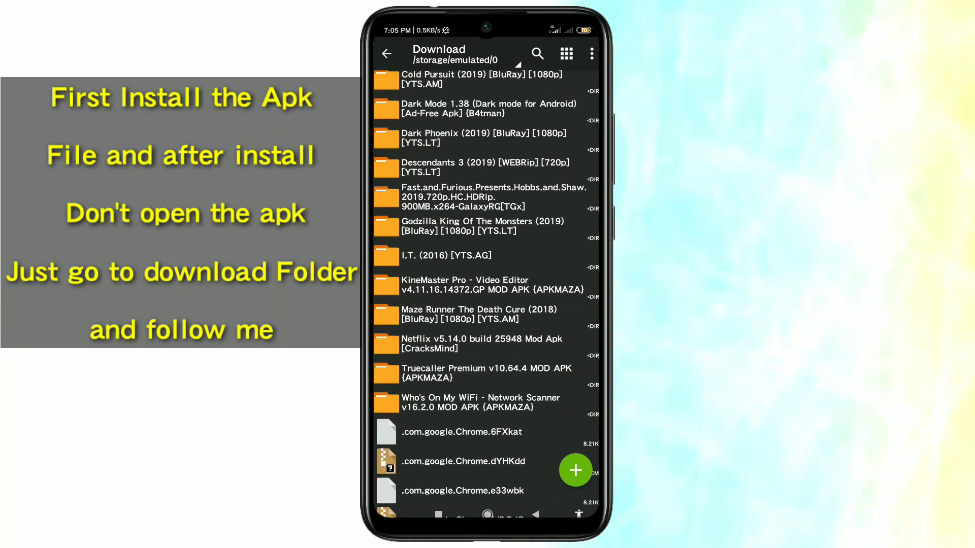
scroll(486, 294, down, 2)
scroll(486, 294, down, 2)
scroll(485, 295, down, 2)
scroll(486, 295, down, 5)
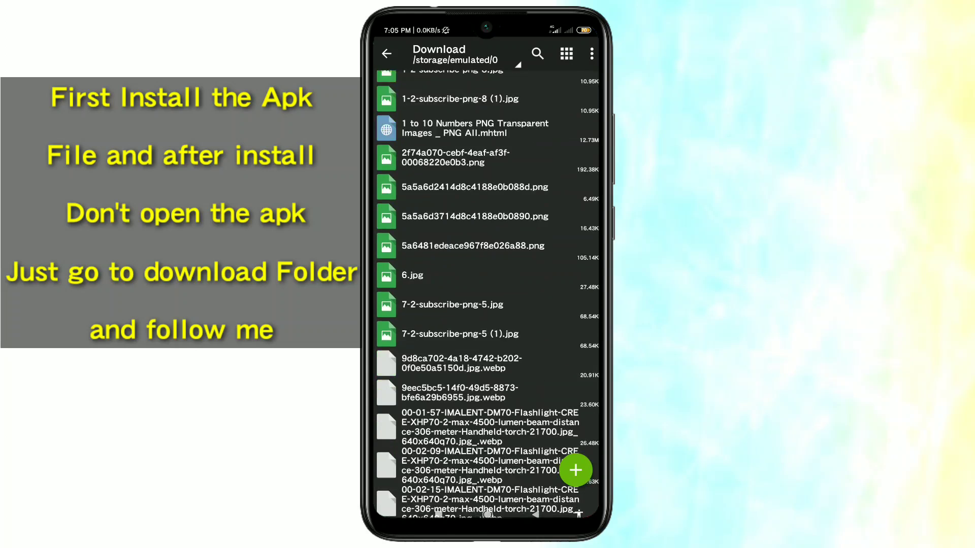
scroll(486, 294, down, 5)
scroll(486, 295, down, 5)
scroll(486, 295, down, 3)
scroll(485, 295, down, 3)
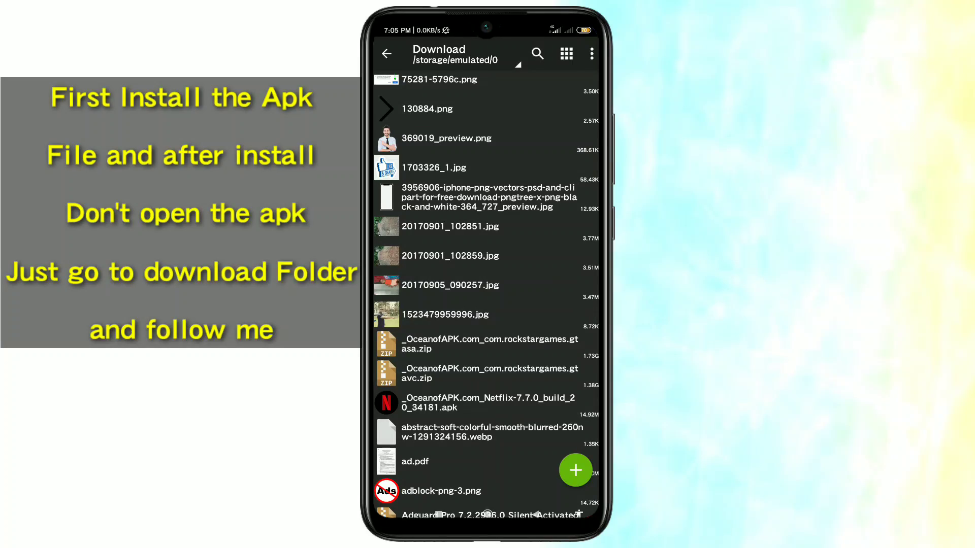
click(487, 344)
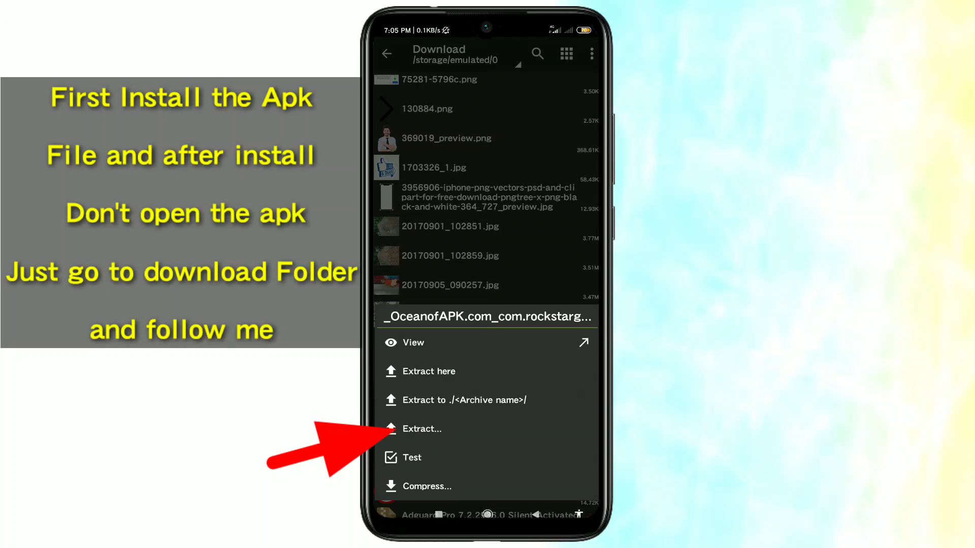
- Choose Extract... for the gtasa zip and show the storage location list
click(421, 429)
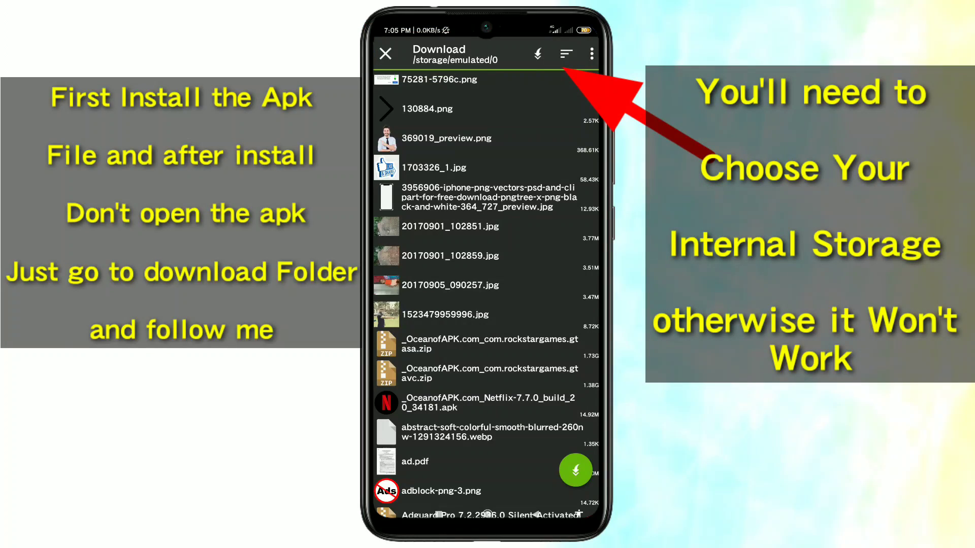
click(455, 54)
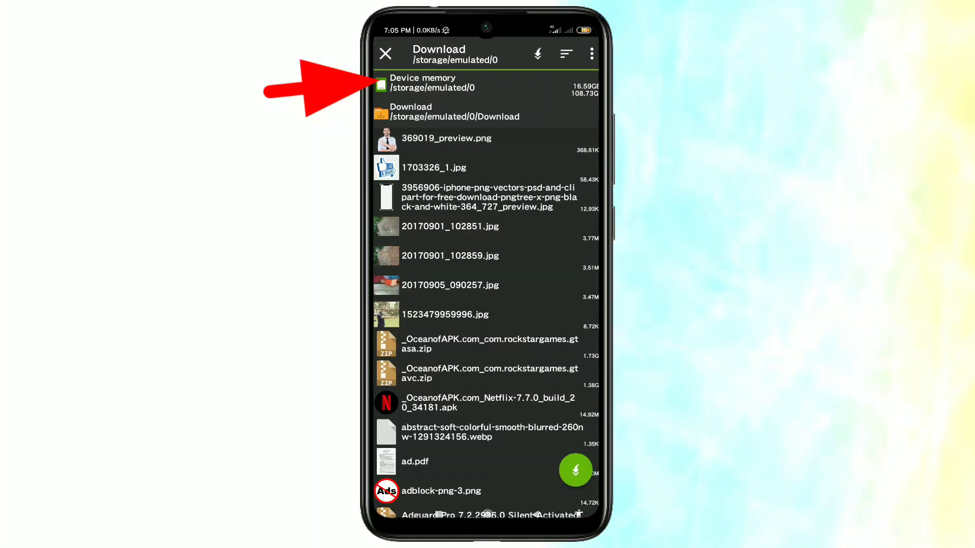
- Extract the gtasa zip into Device memory's Android/obb, cancelling at the overwrite-file prompt
click(431, 83)
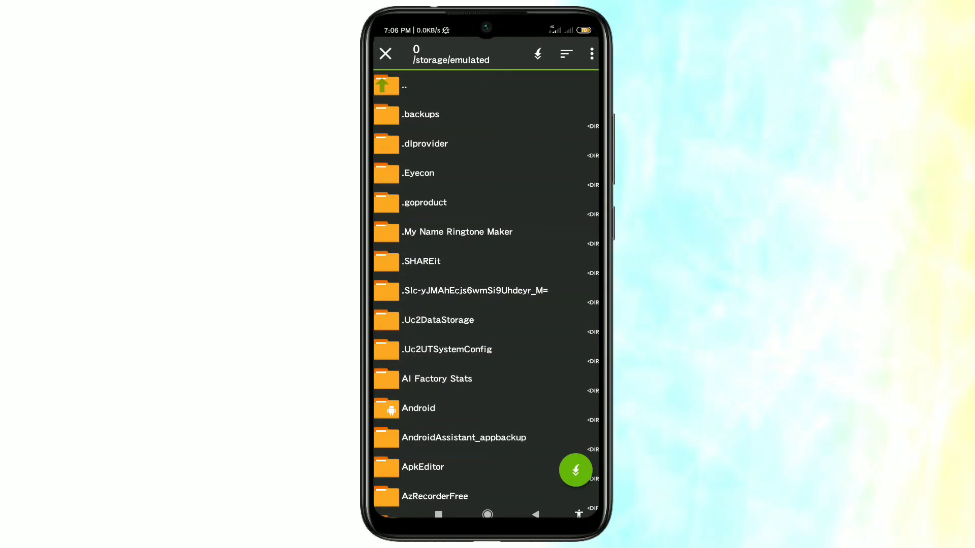
scroll(486, 294, down, 5)
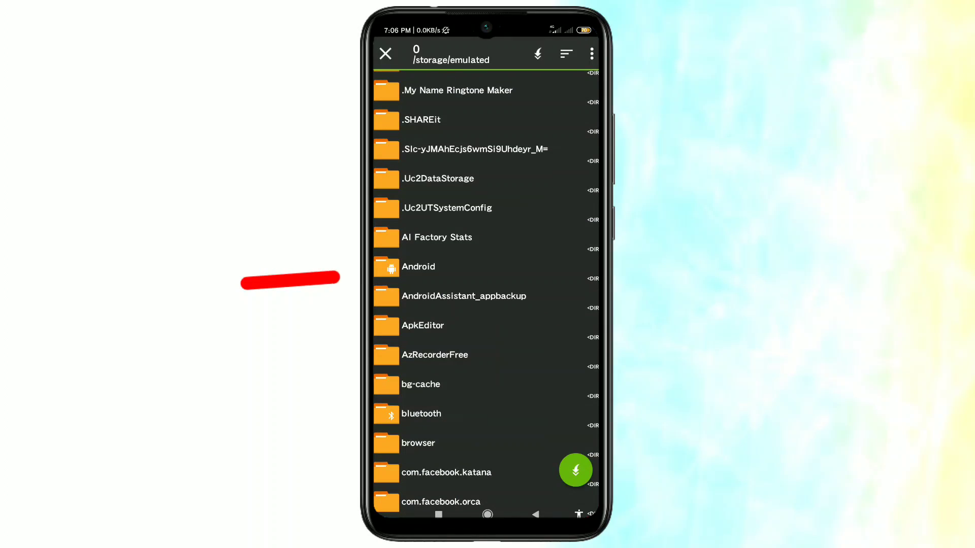
click(418, 267)
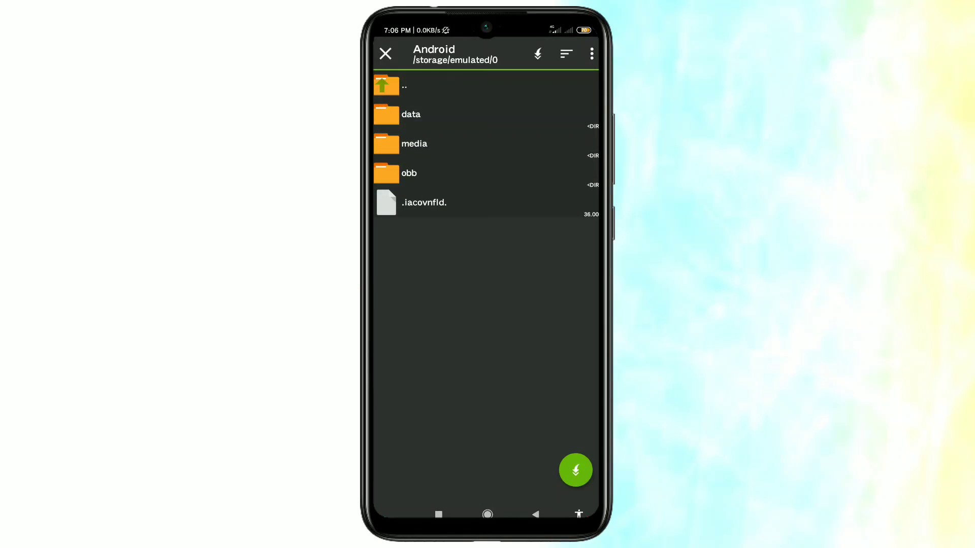
click(408, 173)
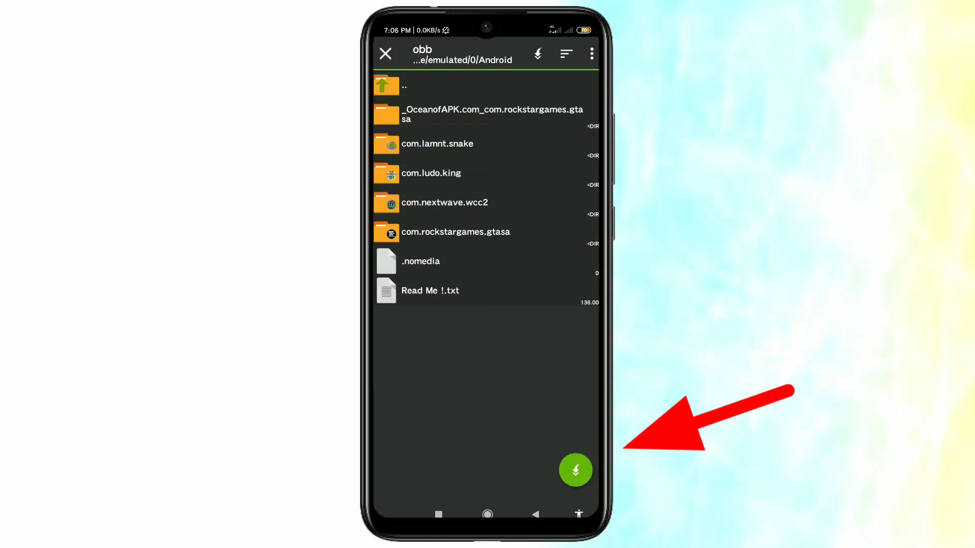
click(575, 470)
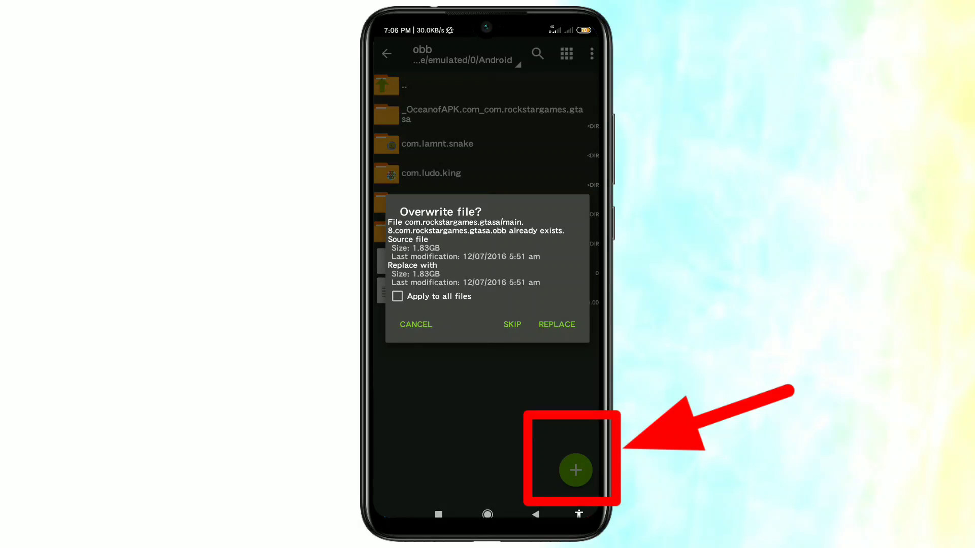
click(415, 324)
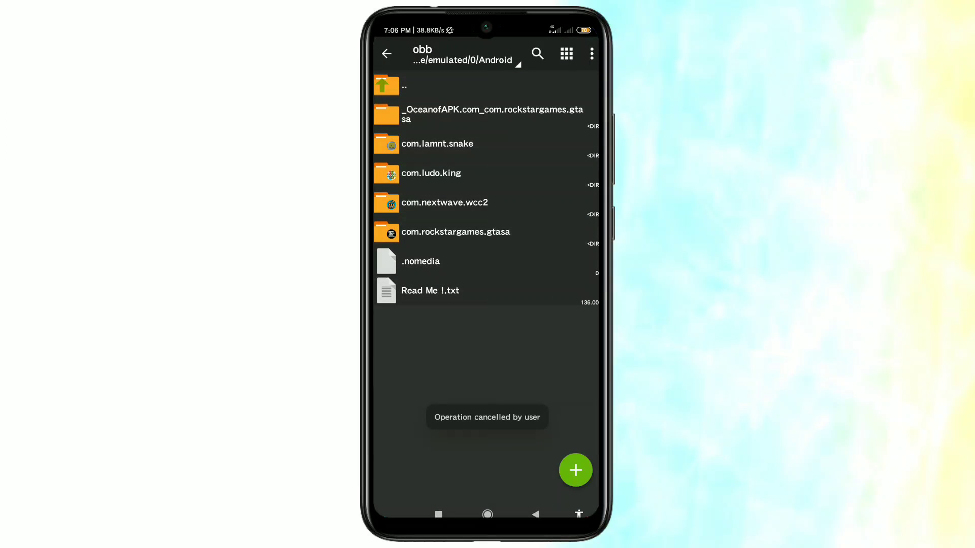